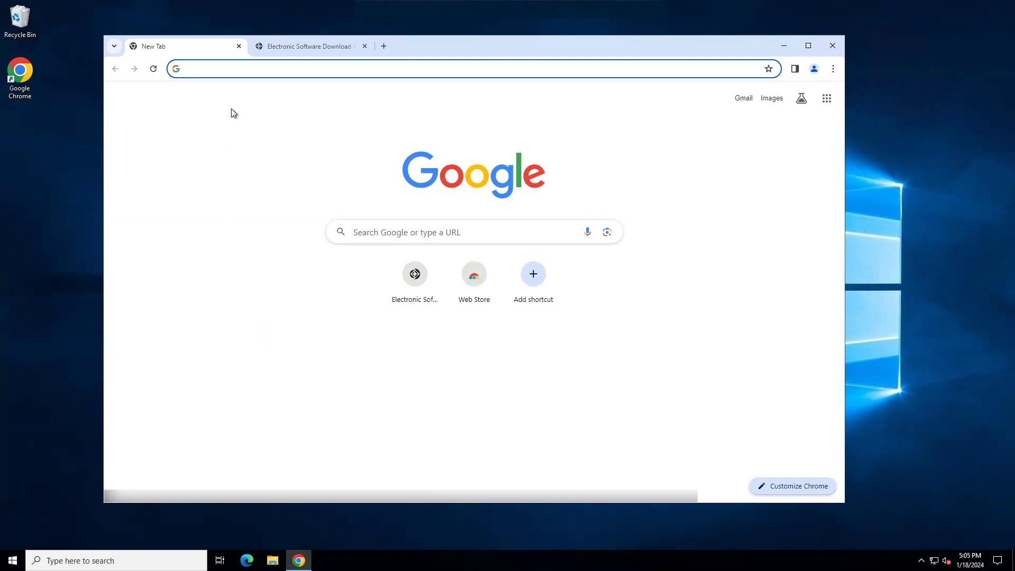
Switch to the Claris 'Electronic Software Download' tab in Chrome
left_click(297, 49)
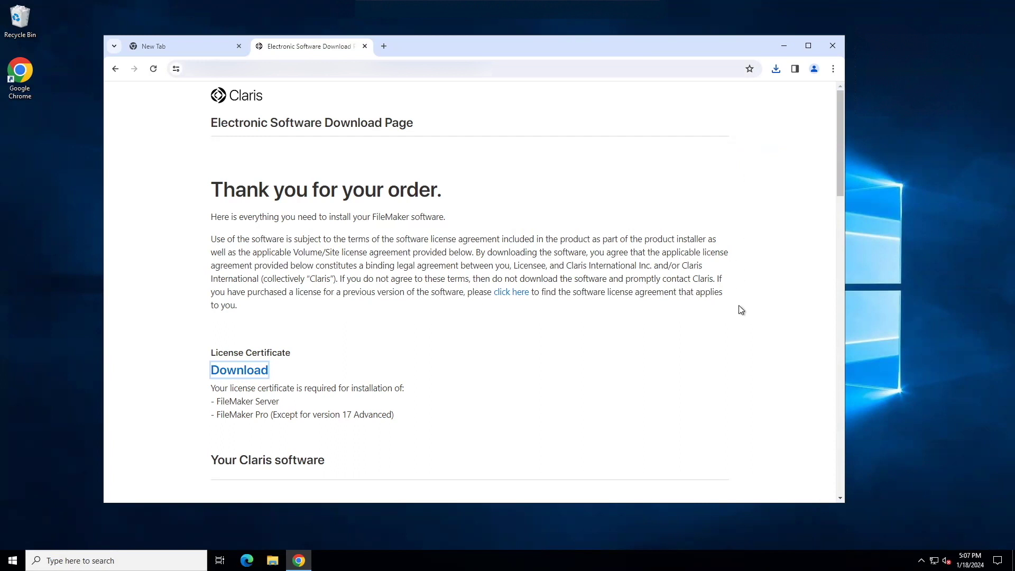
Expand and collapse Claris FileMaker 19, then expand the FileMaker 2023 installers
scroll(741, 310, "down", 1)
scroll(741, 310, "down", 3)
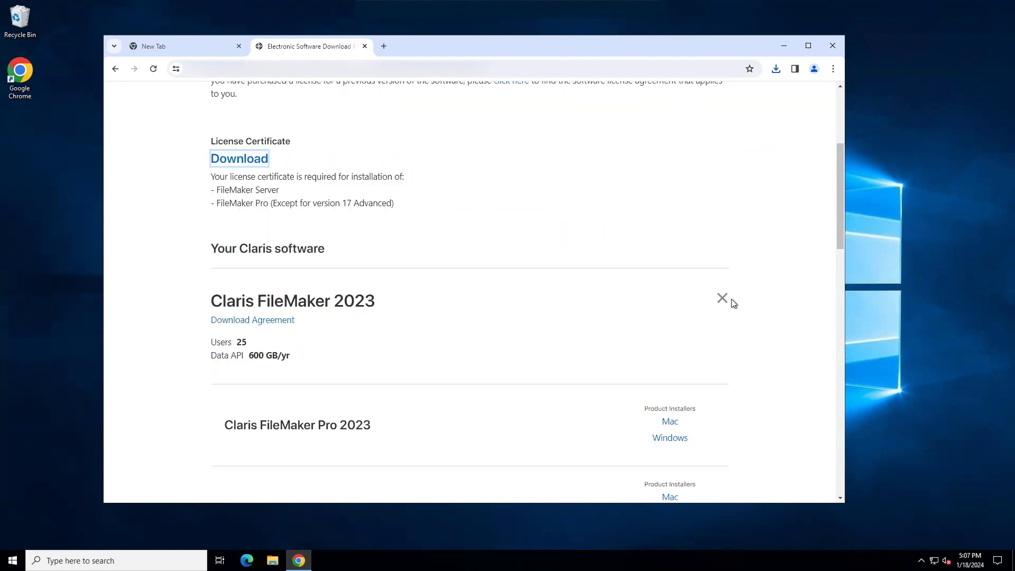
scroll(760, 303, "down", 2)
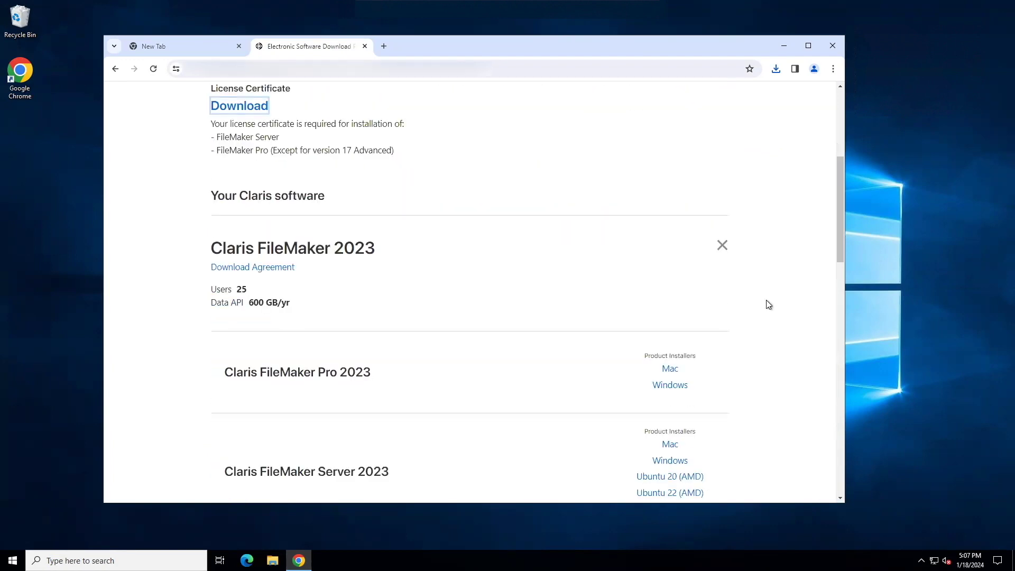
scroll(770, 304, "down", 1)
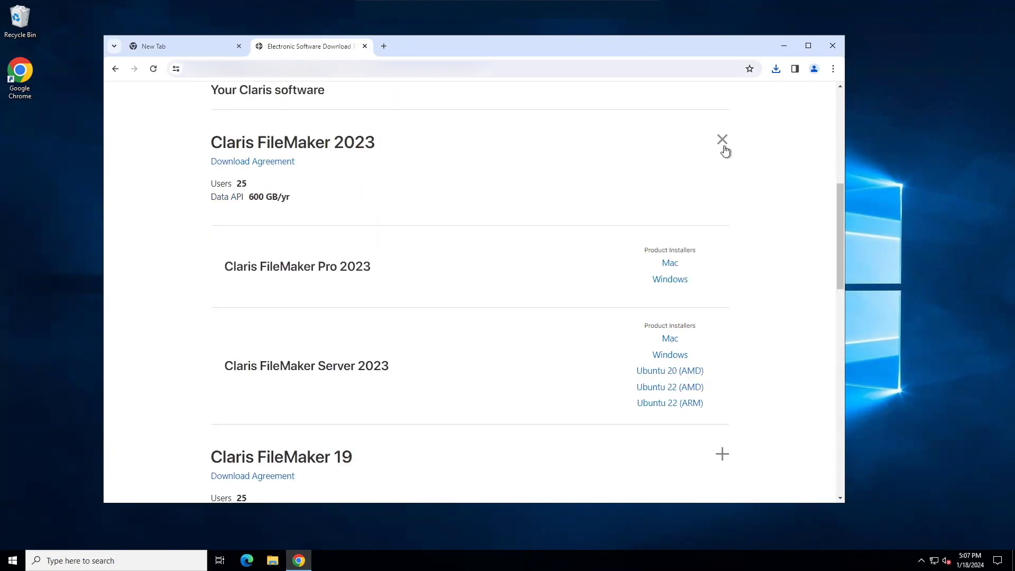
left_click(723, 455)
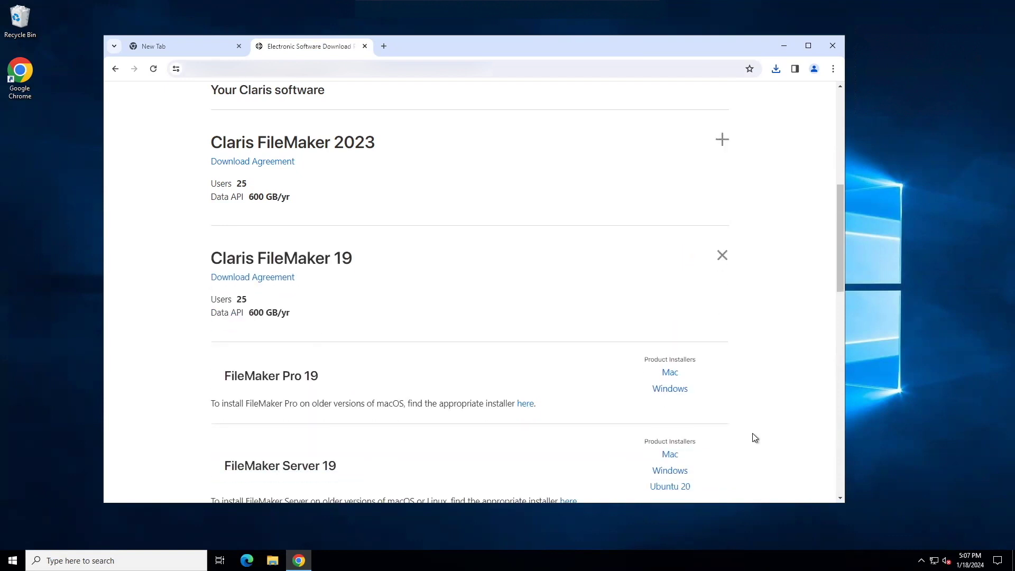
left_click(723, 257)
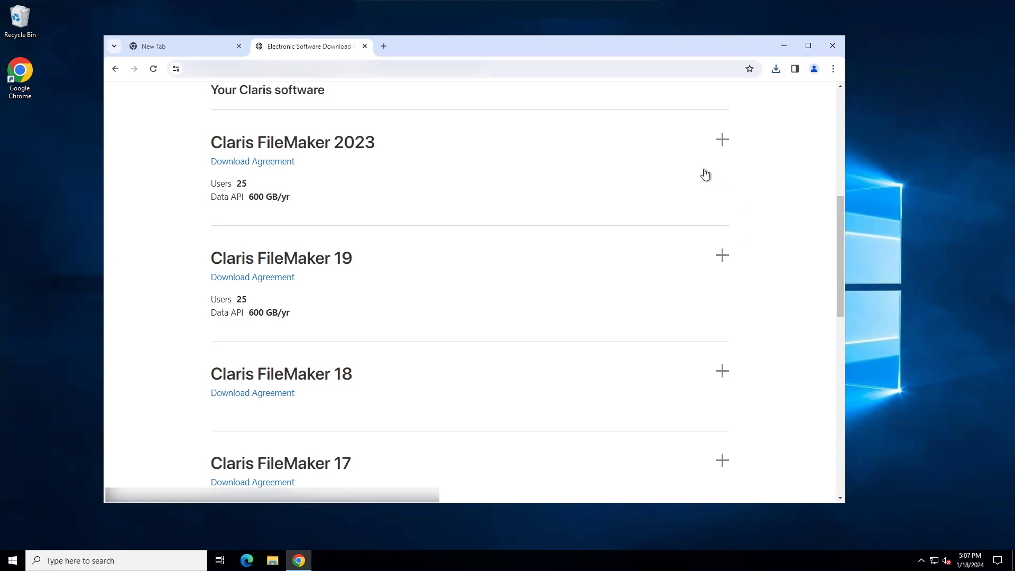
left_click(723, 141)
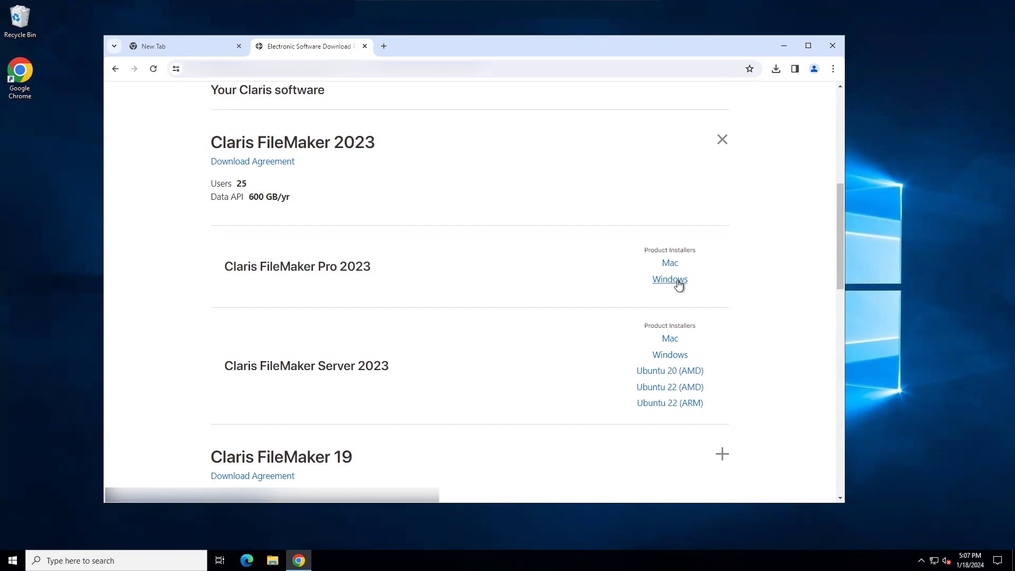
Download the FileMaker Pro 2023 Windows installer fmp_20.3.1.31_x64.exe and run it
left_click(679, 286)
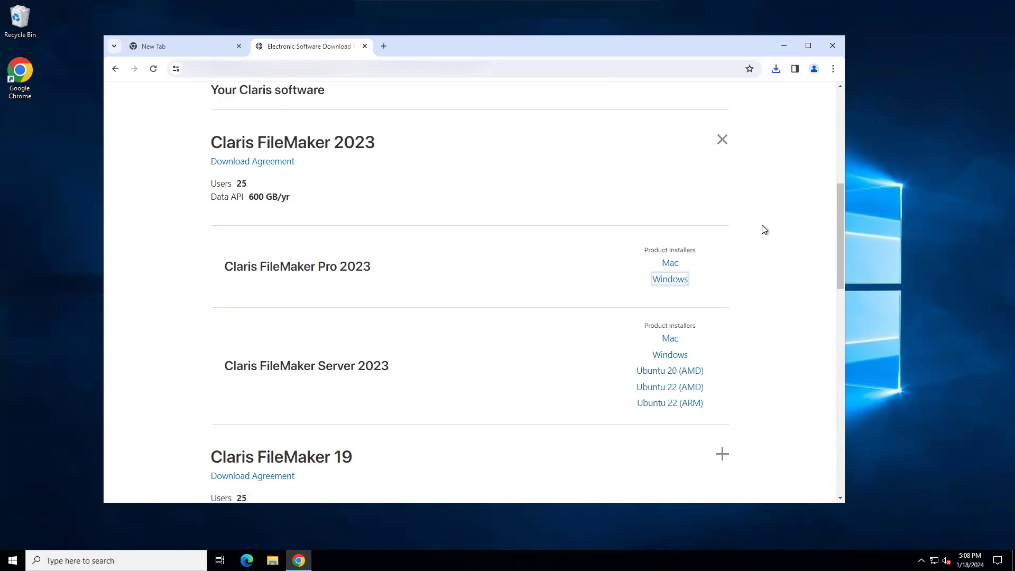
left_click(777, 69)
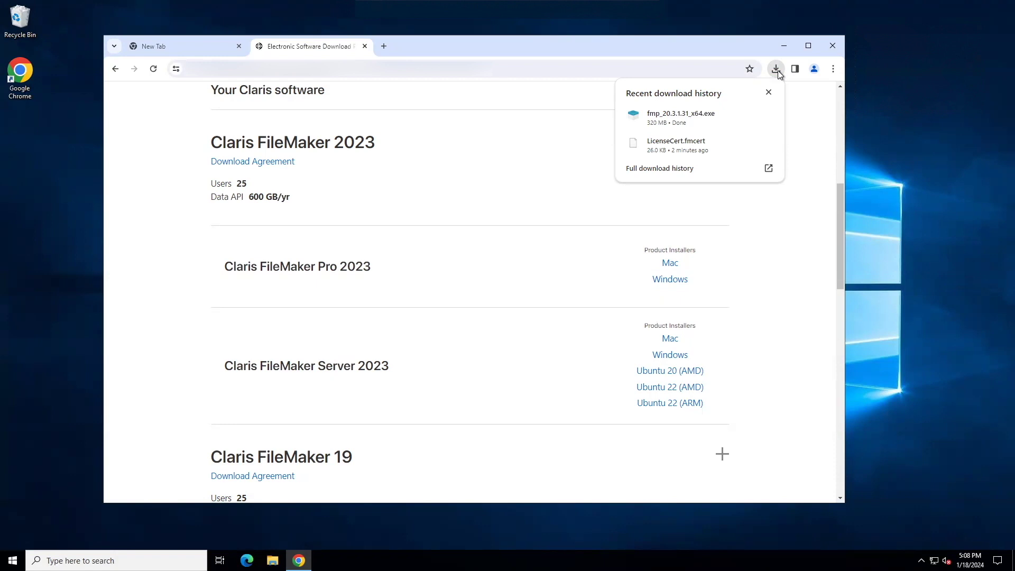
mouse_move(750, 116)
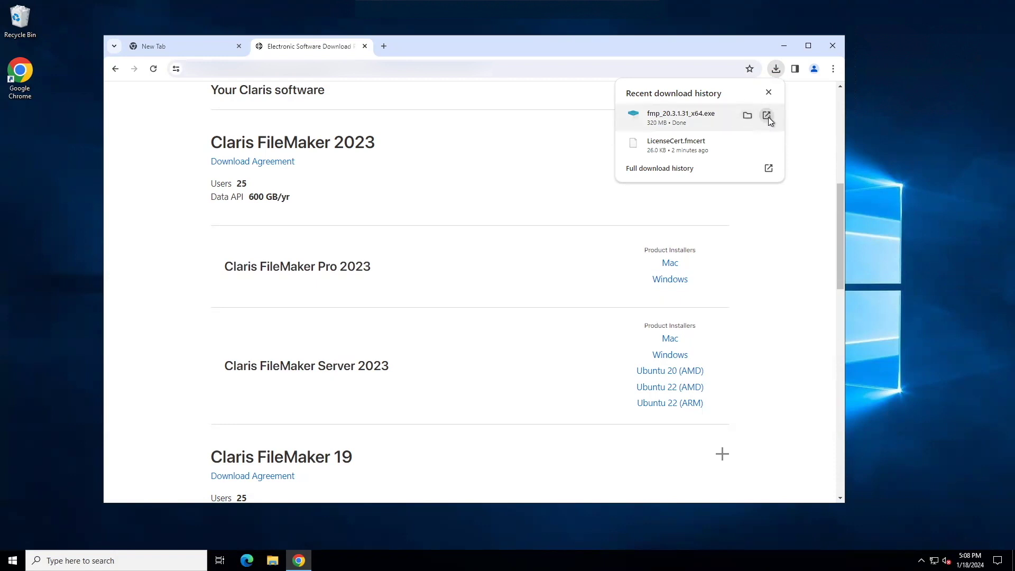
left_click(767, 116)
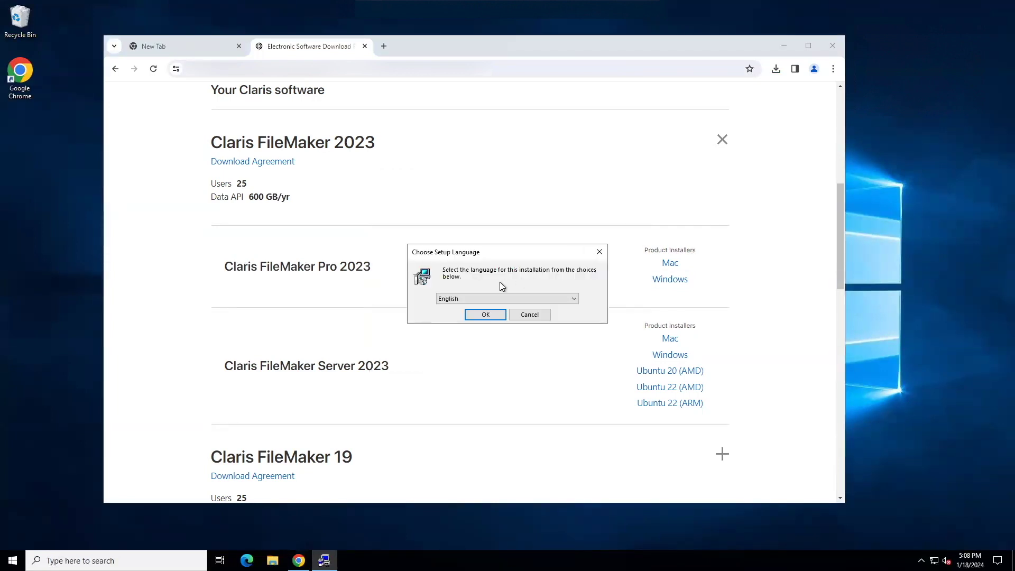
Keep English as the setup language and move past the Welcome page
left_click(487, 315)
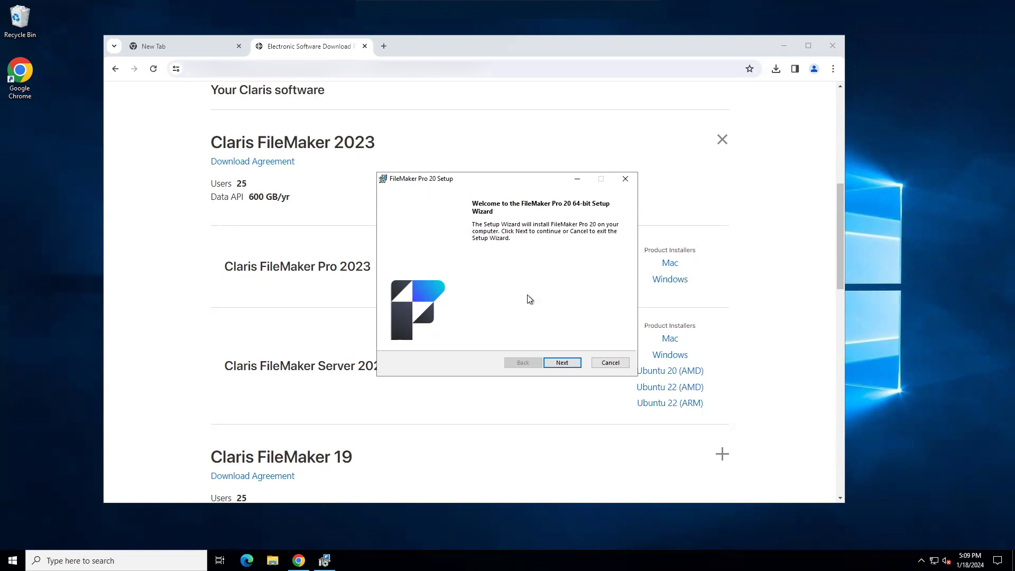
left_click(566, 363)
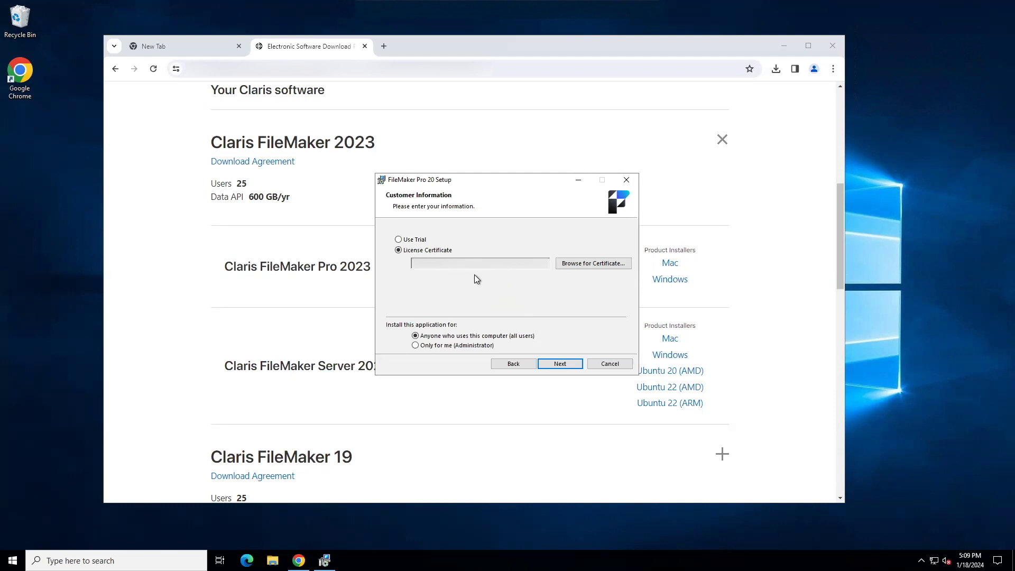
Choose LicenseCert.fmcert from the Downloads folder as the license certificate
left_click(590, 266)
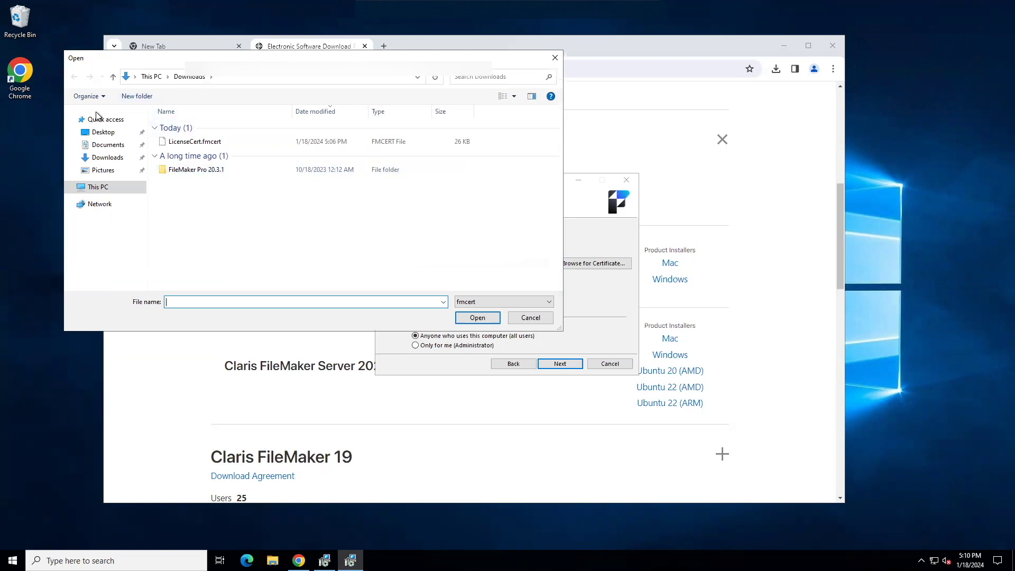
left_click(107, 159)
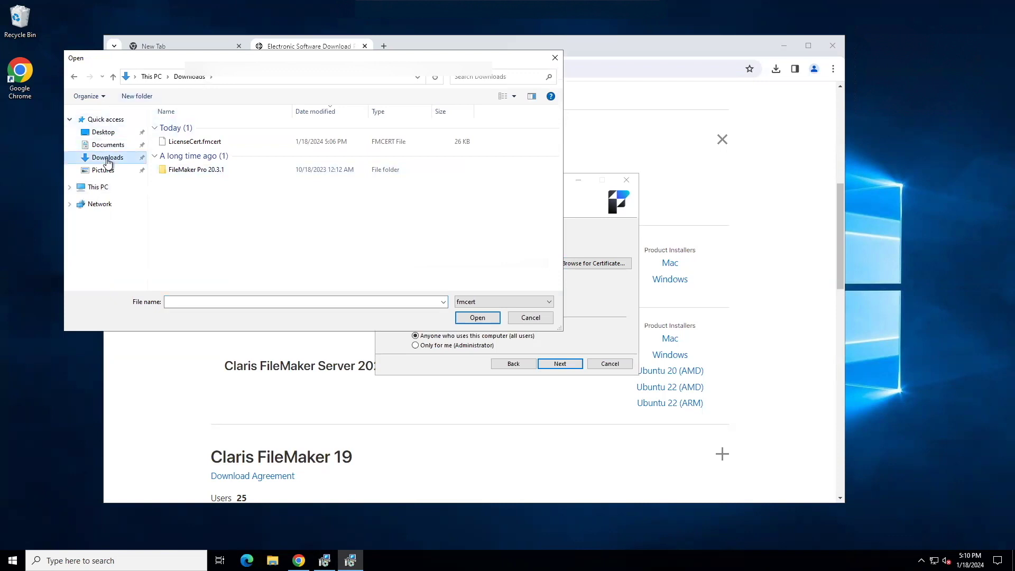
left_click(192, 143)
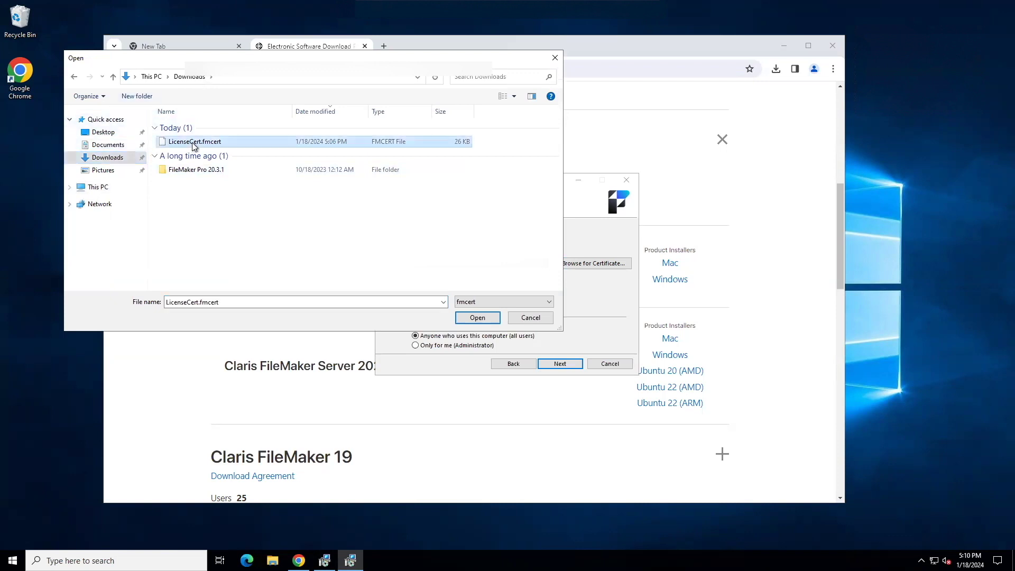
left_click(478, 317)
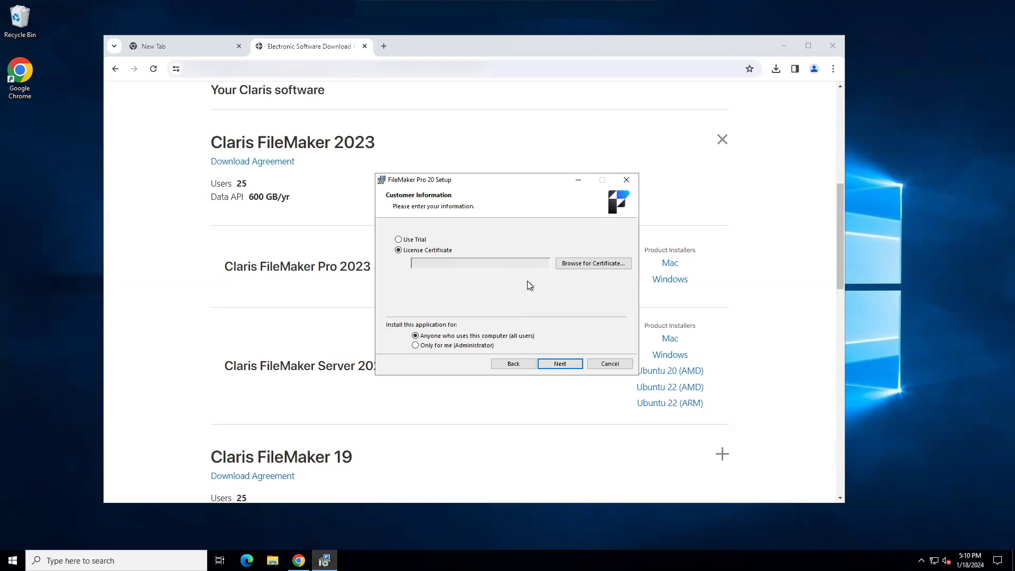
Install FileMaker Pro 20 completely in the default folder, keeping both shortcuts
left_click(562, 364)
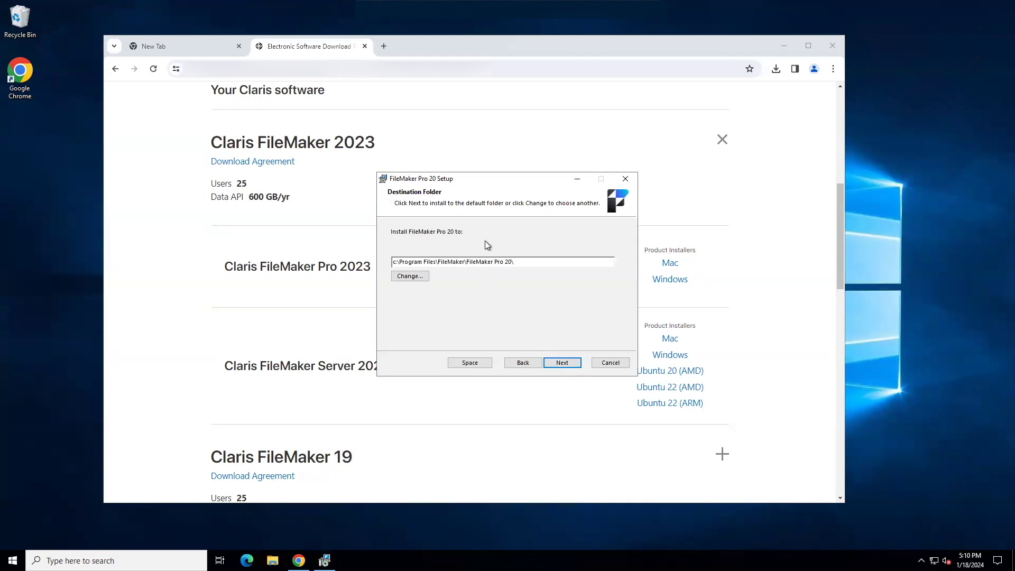
left_click(563, 363)
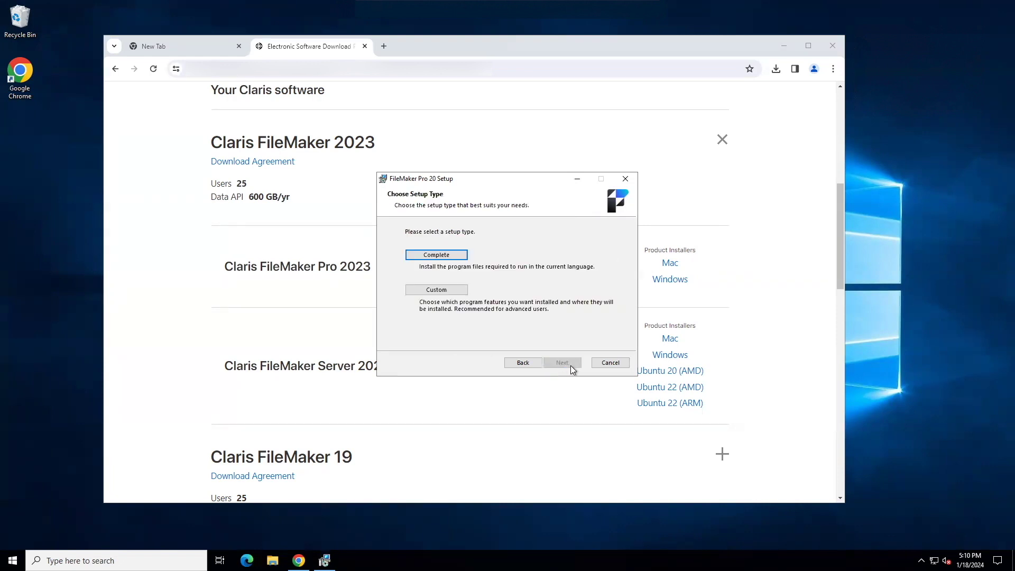
left_click(447, 256)
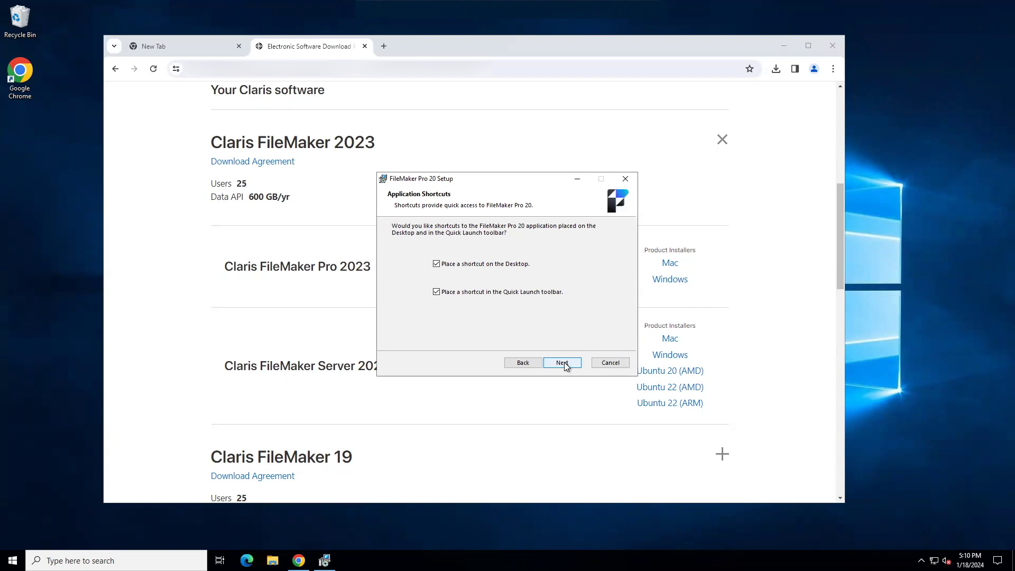
left_click(562, 363)
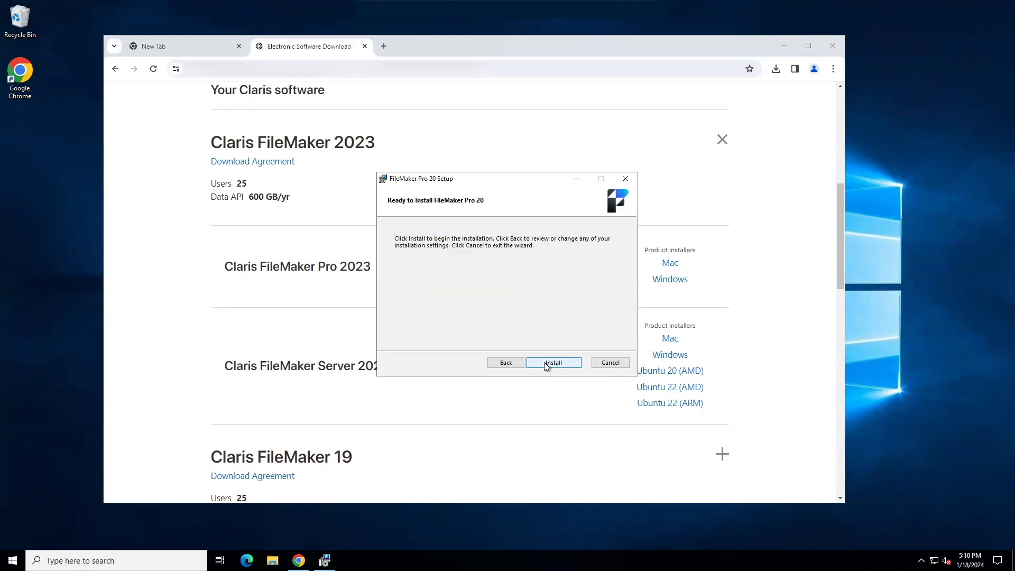
left_click(550, 365)
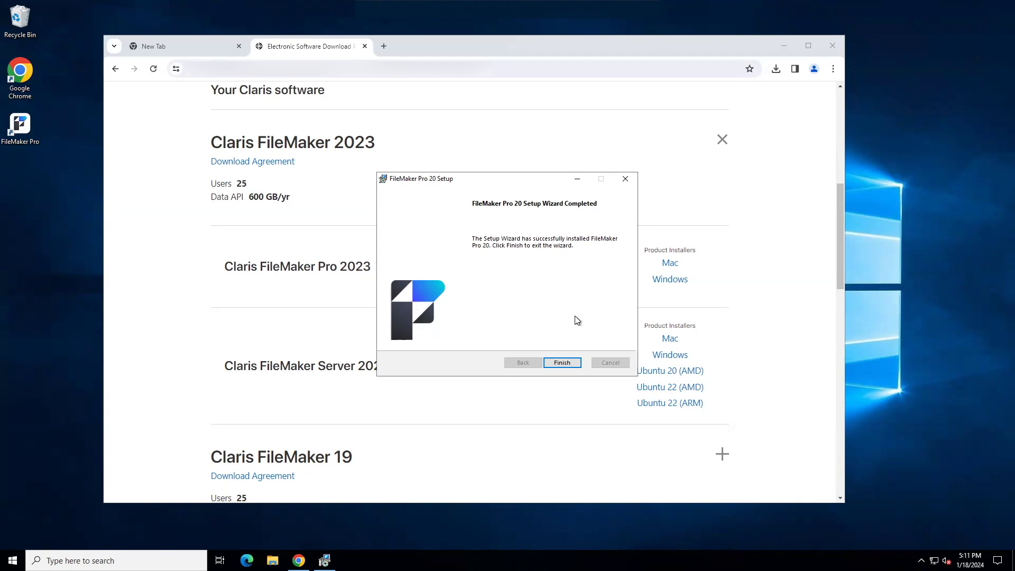
Finish the setup wizard, then close the download tab and Chrome
left_click(563, 363)
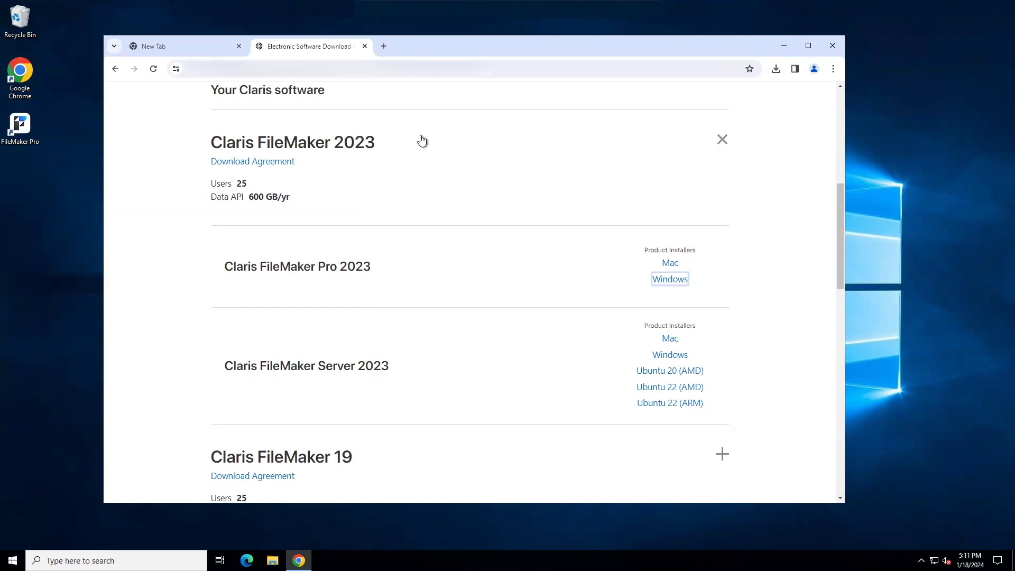
left_click(365, 46)
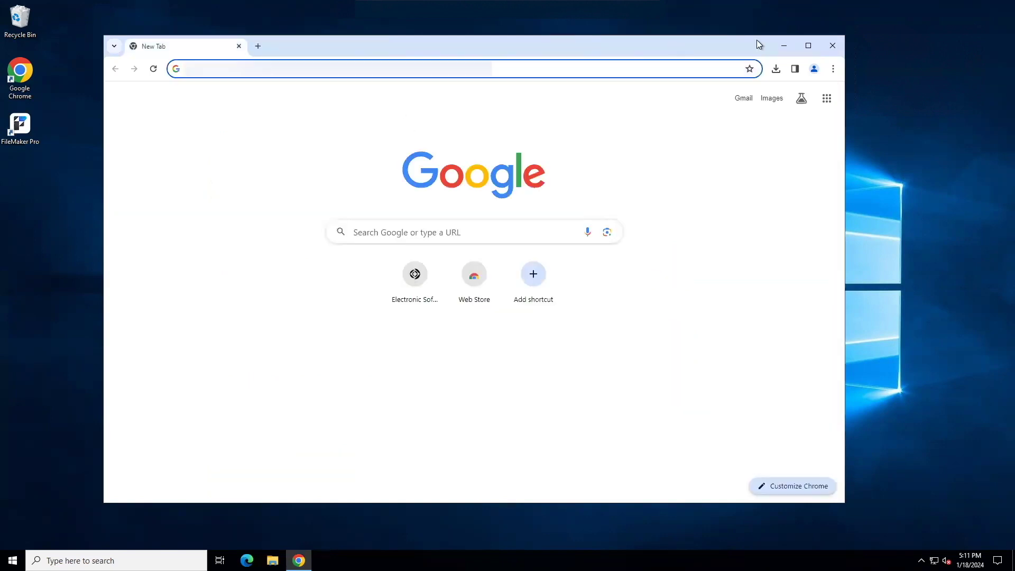
left_click(832, 49)
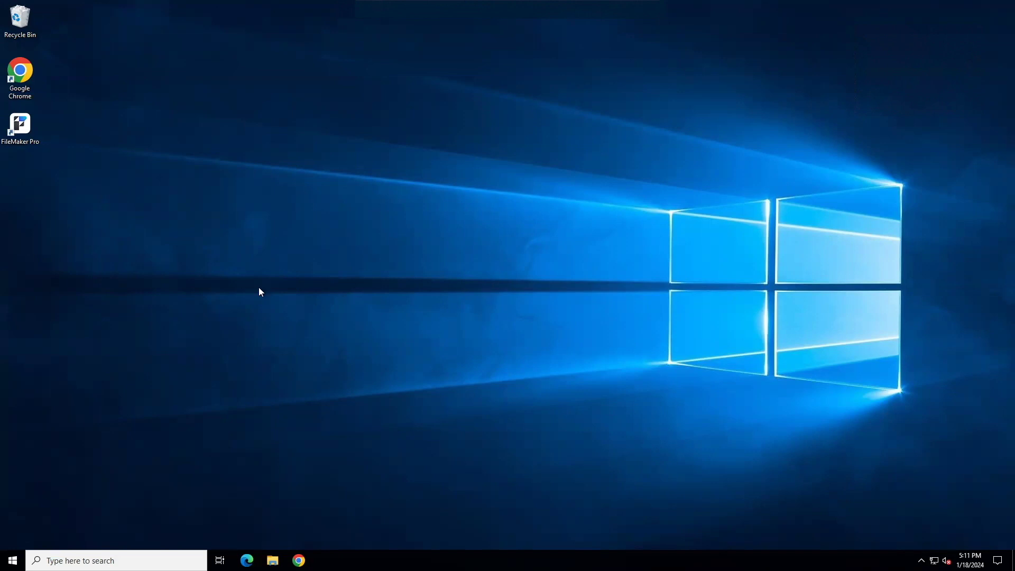
Launch FileMaker Pro from its desktop shortcut and accept the software licence terms
left_click(20, 128)
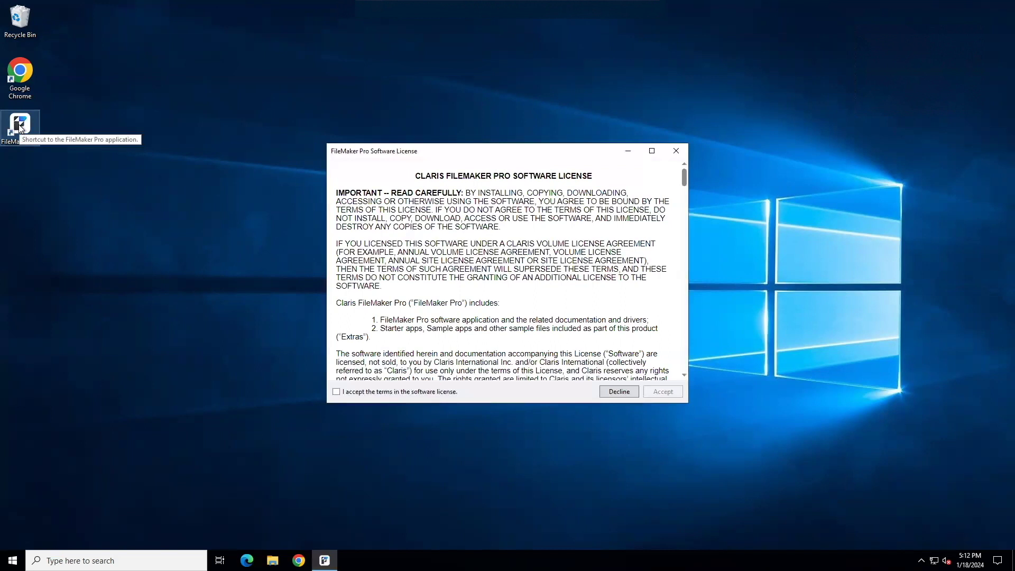
left_click(336, 393)
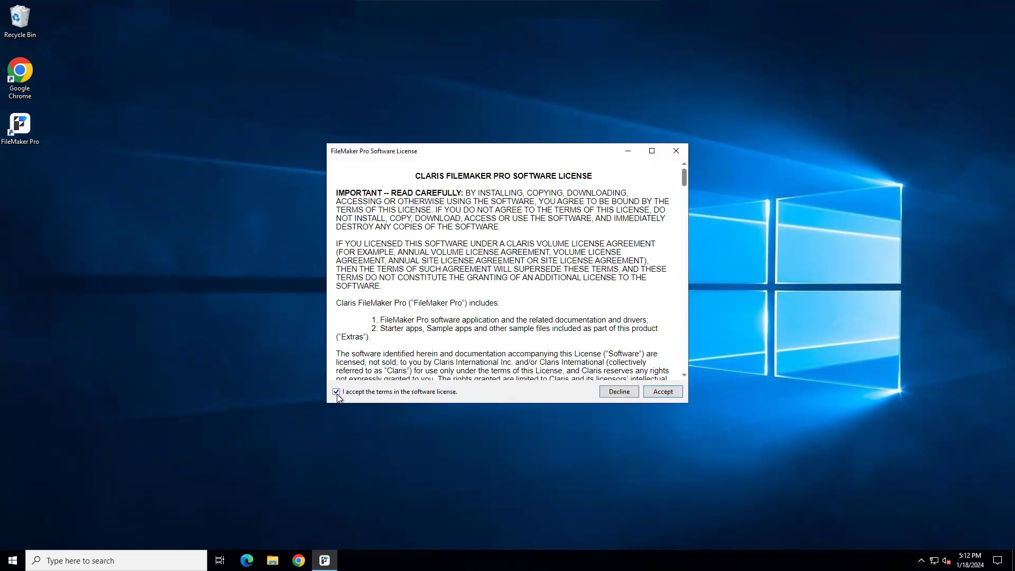
left_click(663, 392)
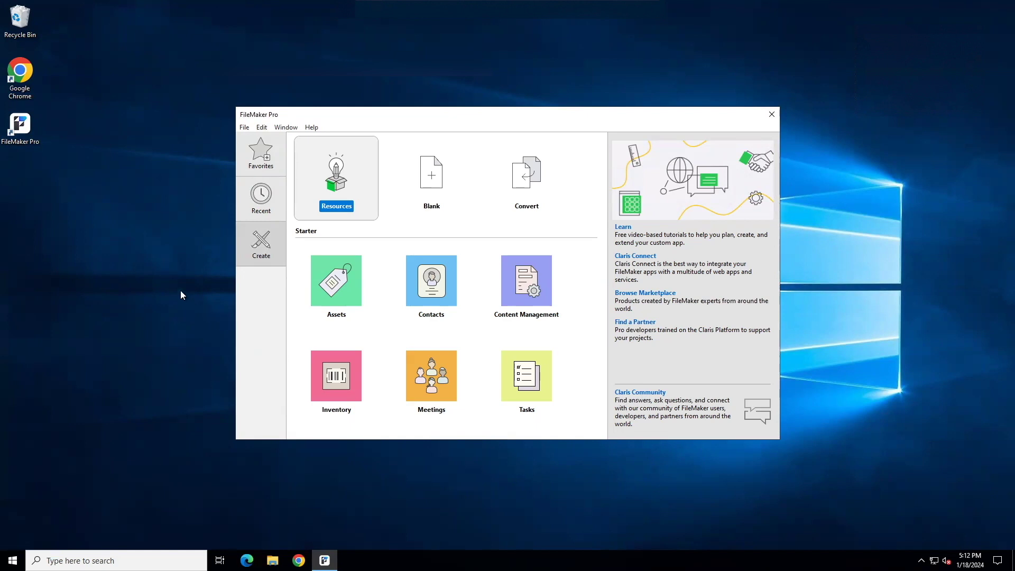
Replace the General preferences user name EC2 with the user's full name and save
left_click(261, 127)
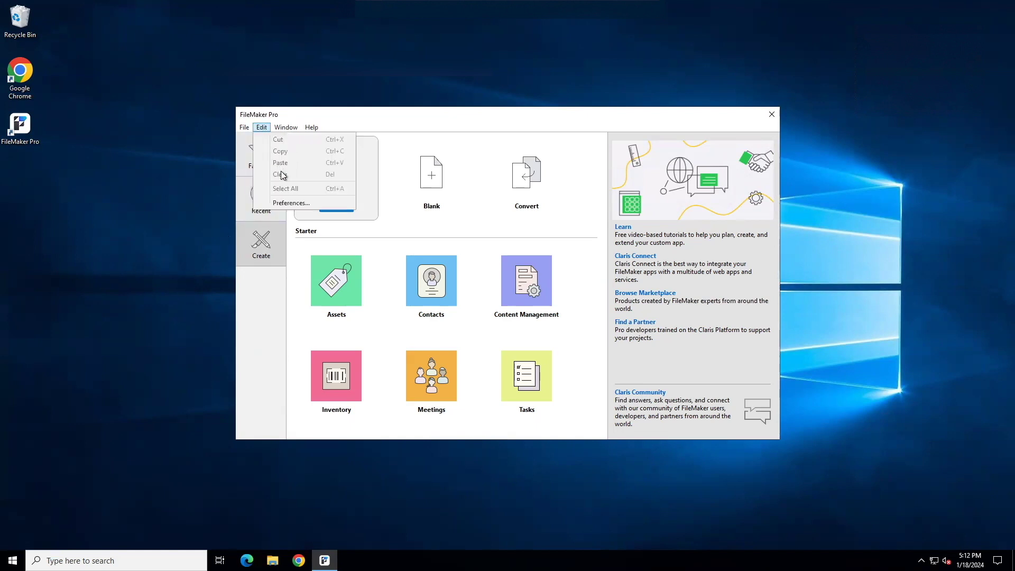
left_click(283, 202)
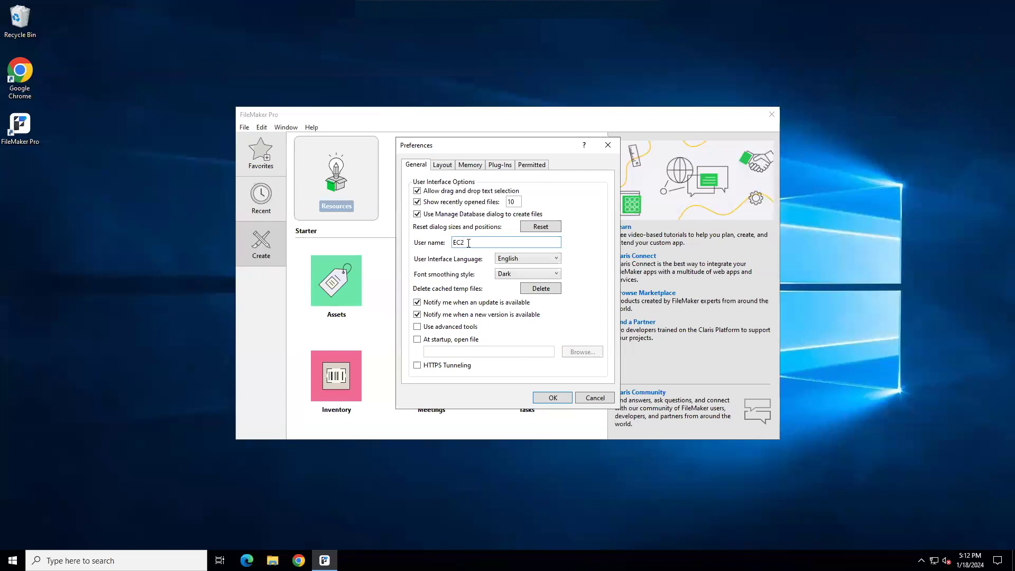
double_click(468, 242)
left_click(556, 400)
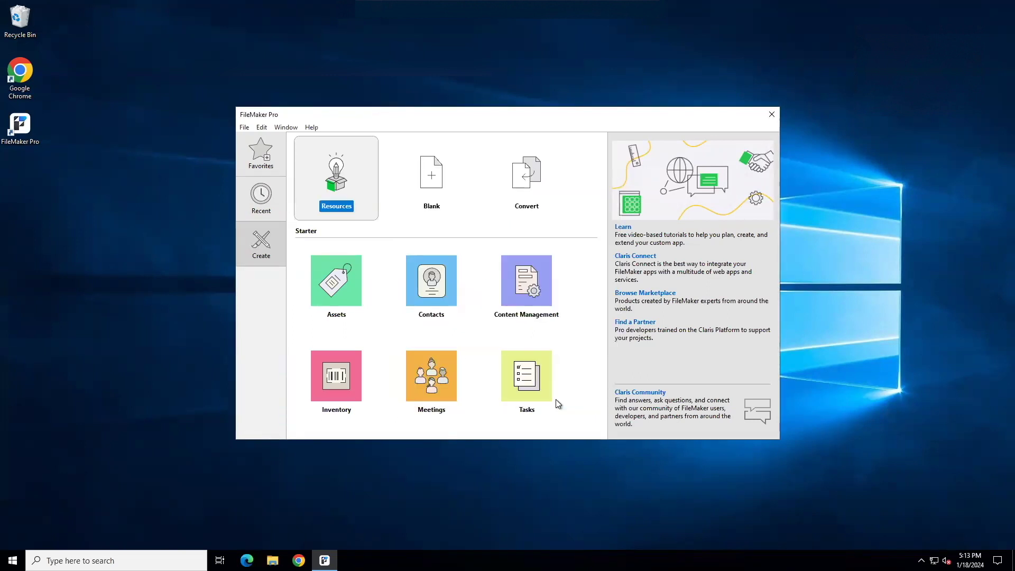
Add a favorite host from Favorites with internet address test.mossrockhosting.cloud
left_click(264, 160)
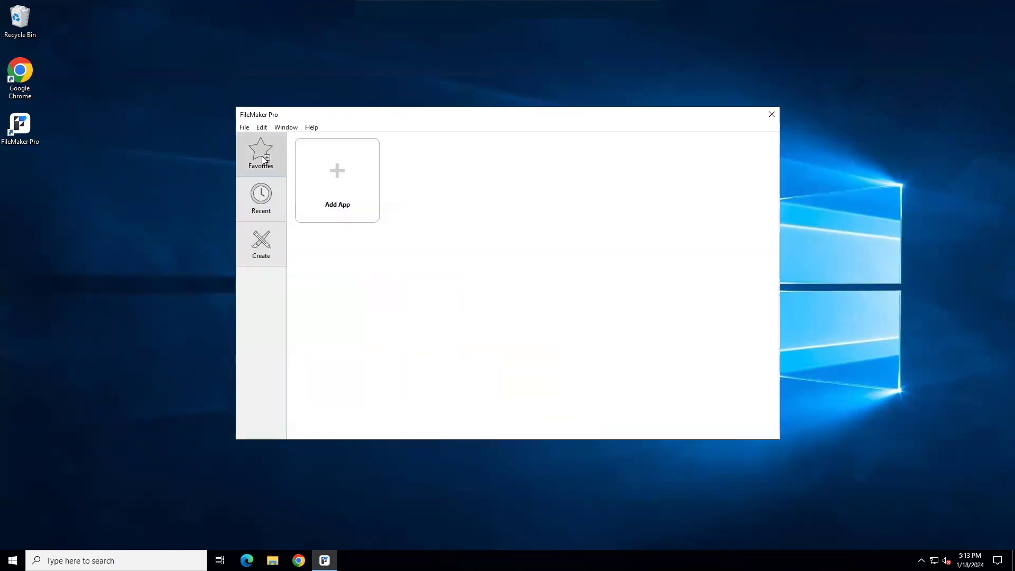
left_click(341, 181)
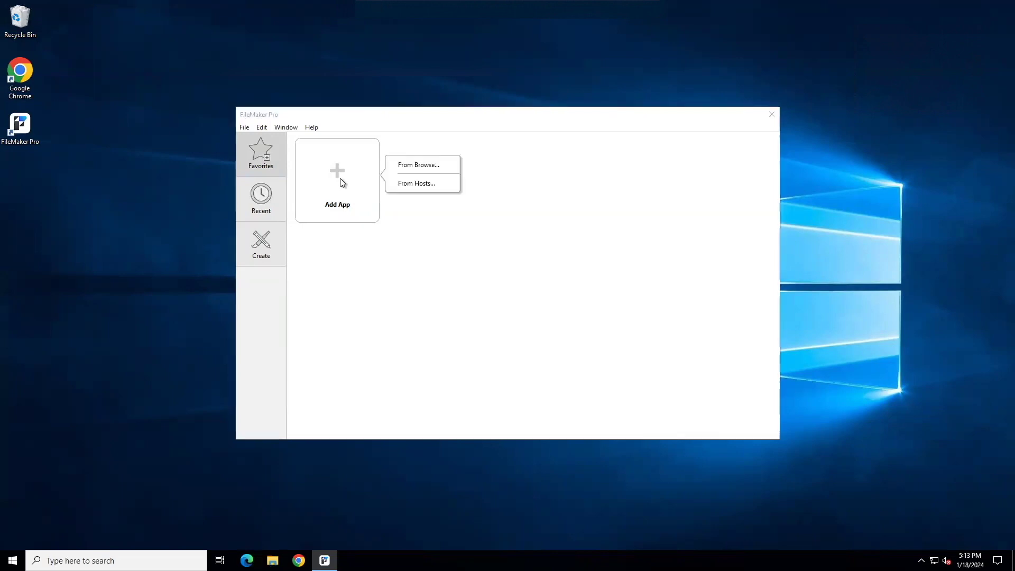
left_click(418, 185)
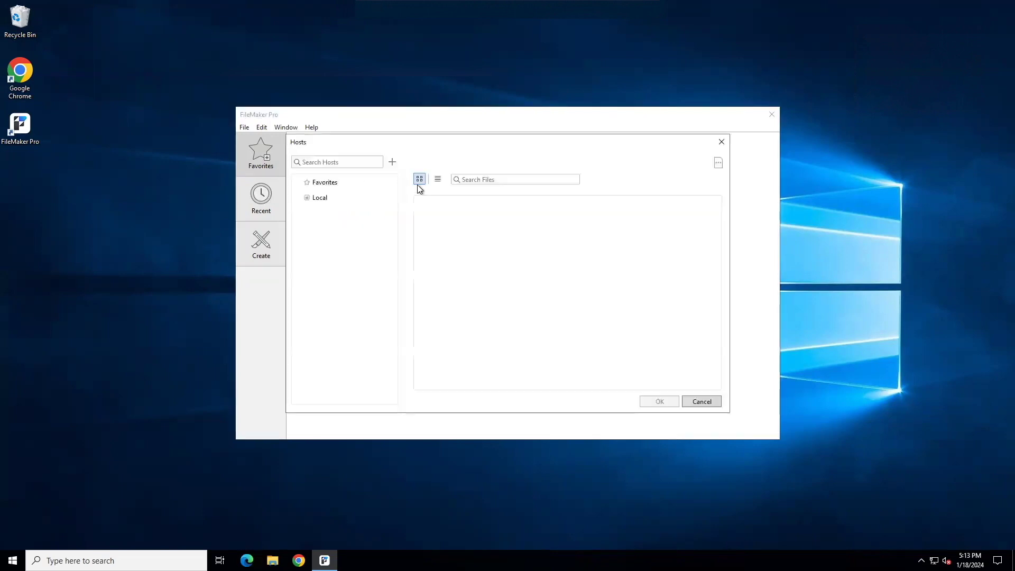
left_click(393, 163)
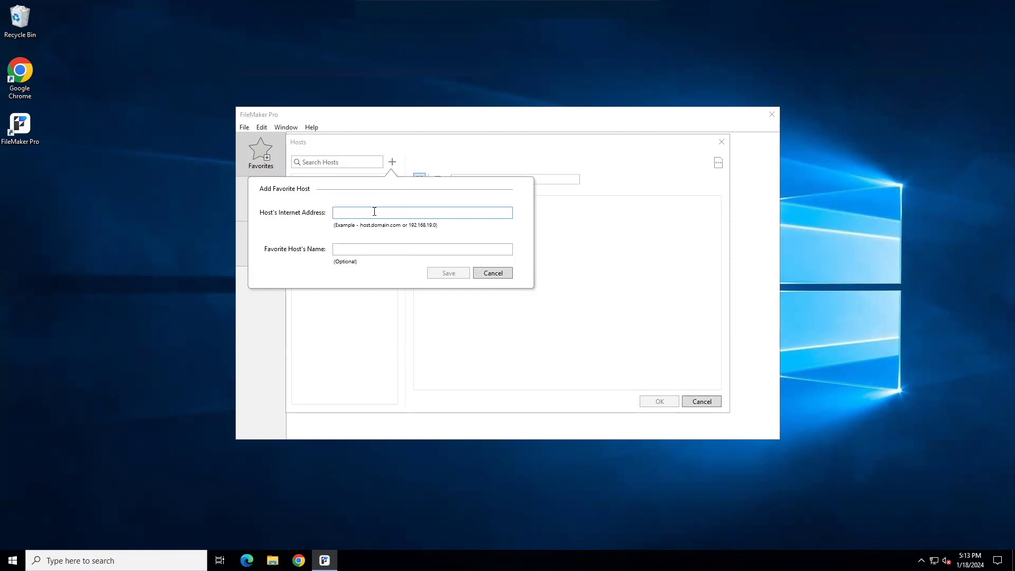
type("test.mossrockhosting.cloud")
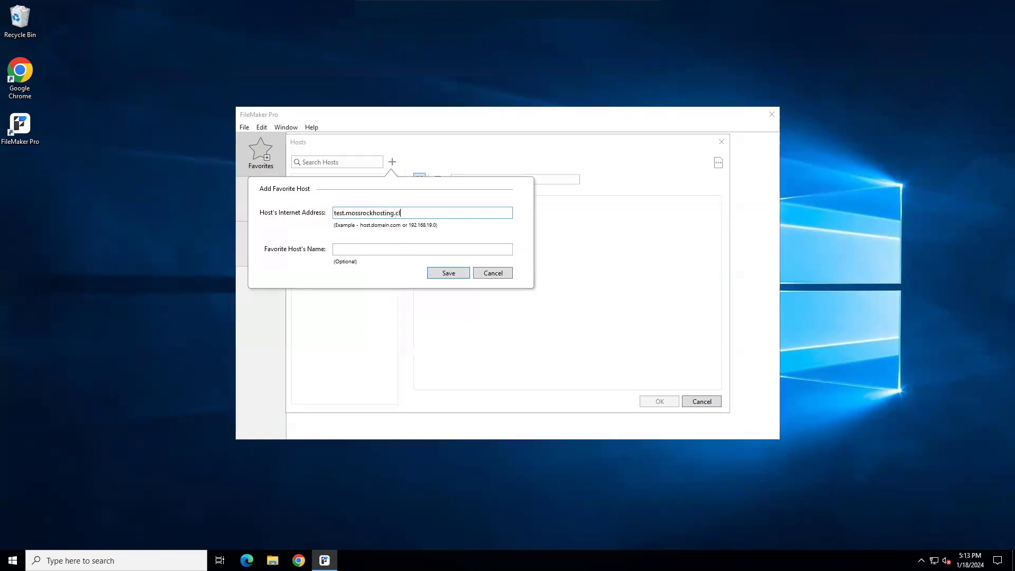
Save the test.mossrockhosting.cloud host, sign in with the account password, and favorite its Contacts database
left_click(447, 273)
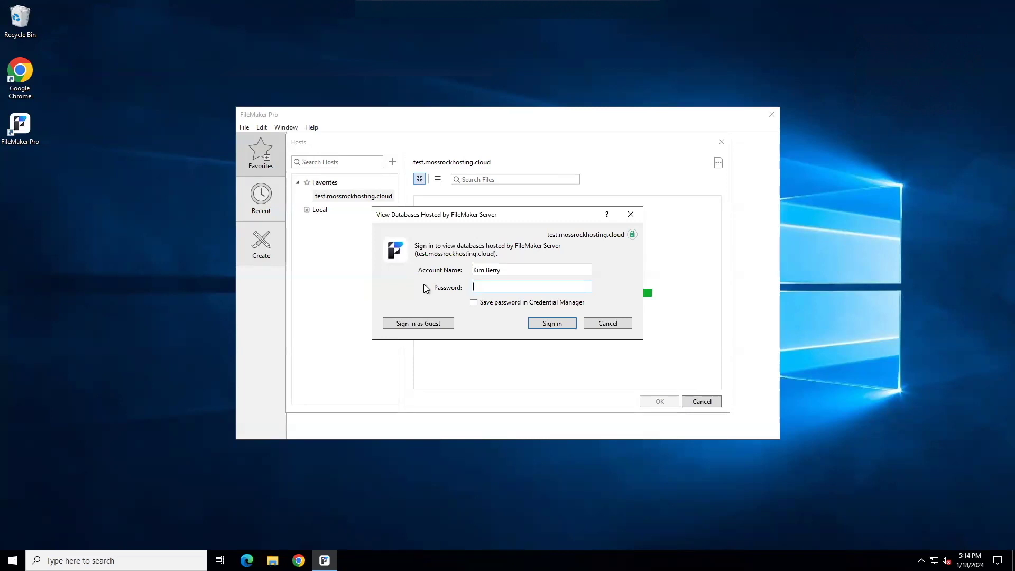
type("***")
left_click(550, 324)
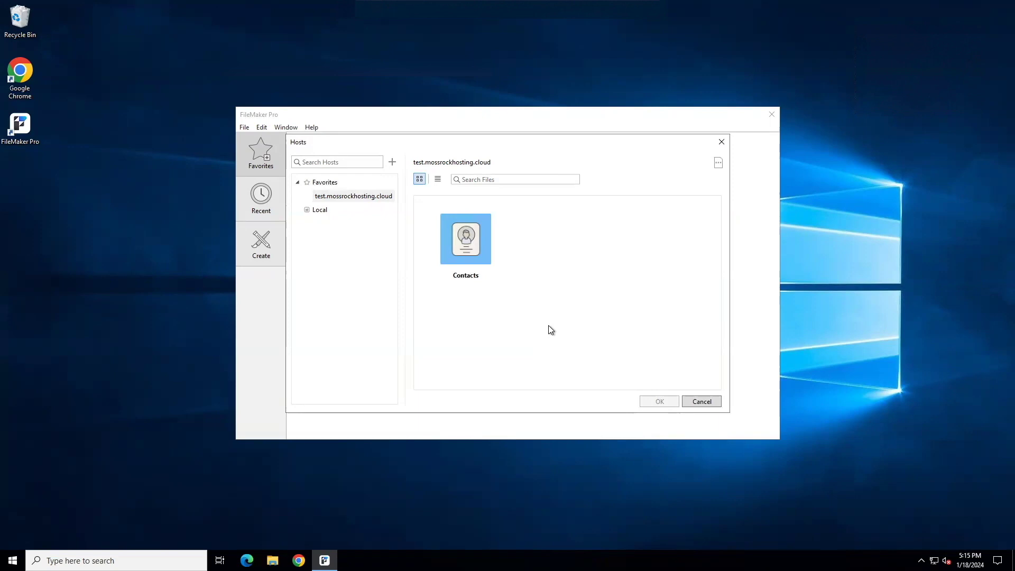
left_click(476, 254)
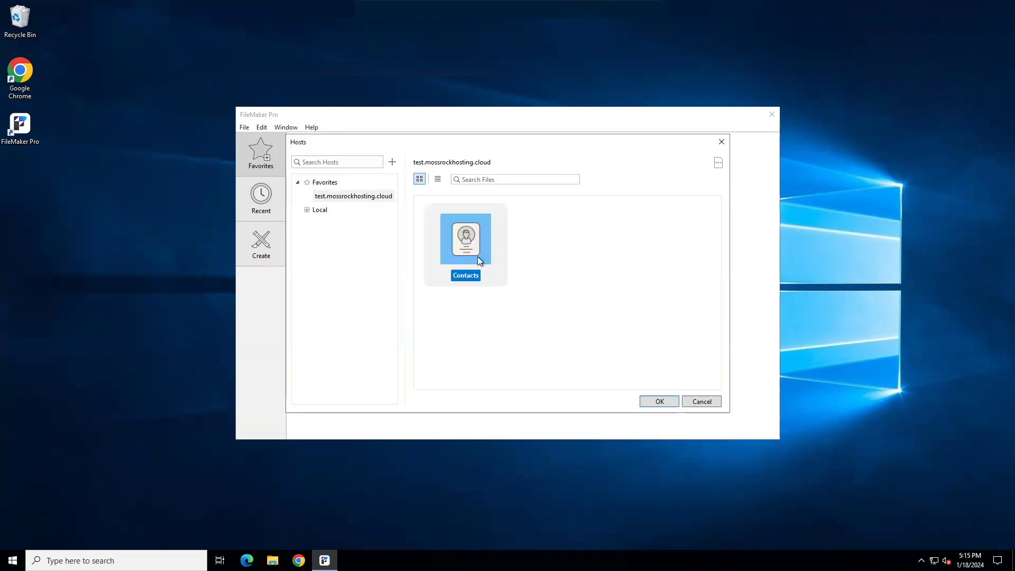
left_click(659, 402)
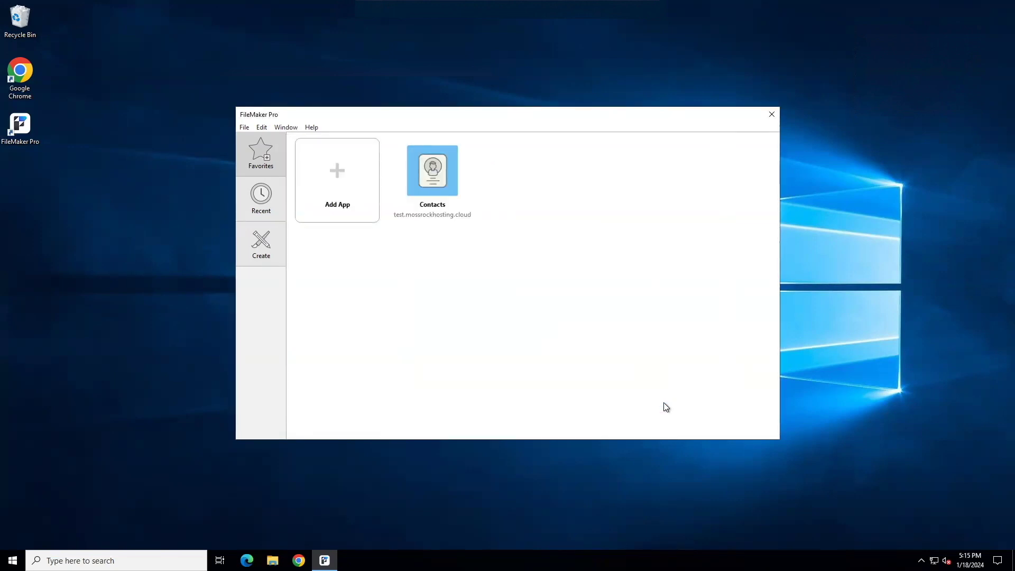
Open the Contacts favorite and sign in with the current account password
left_click(437, 179)
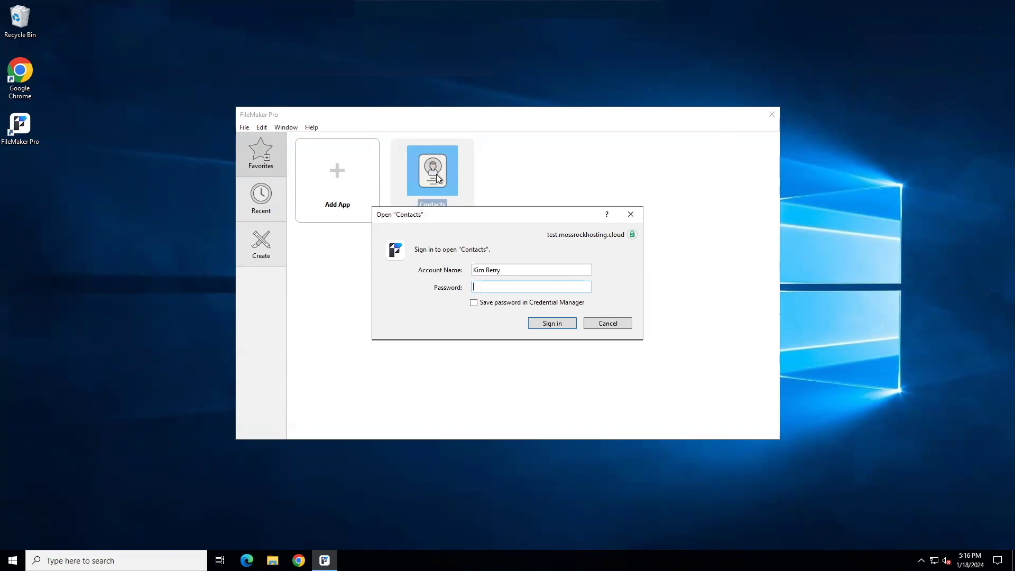
type("•••")
left_click(551, 324)
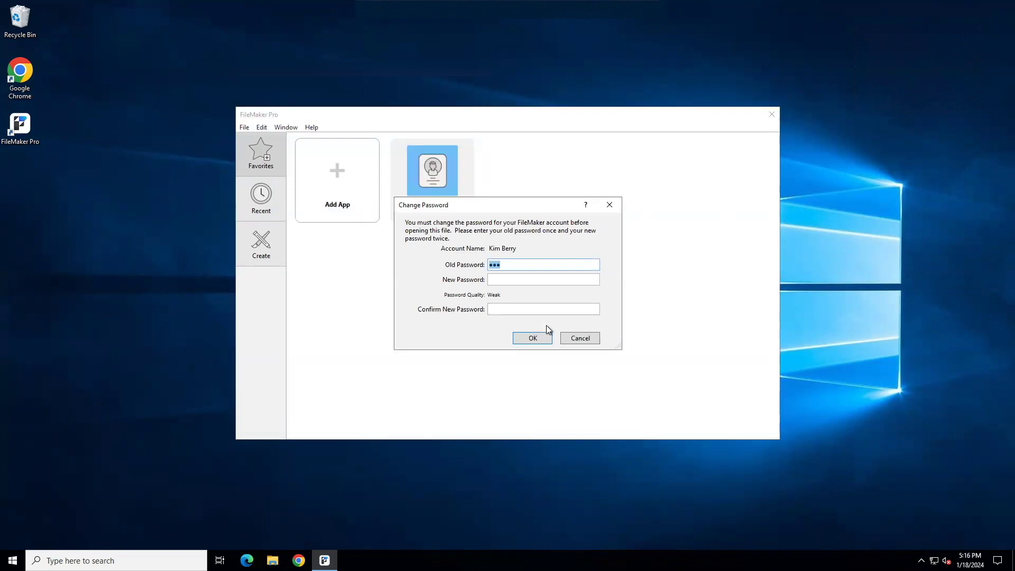
Enter and confirm a new account password so the Contacts file opens
key("Tab")
type("•••••••••••")
key("Tab")
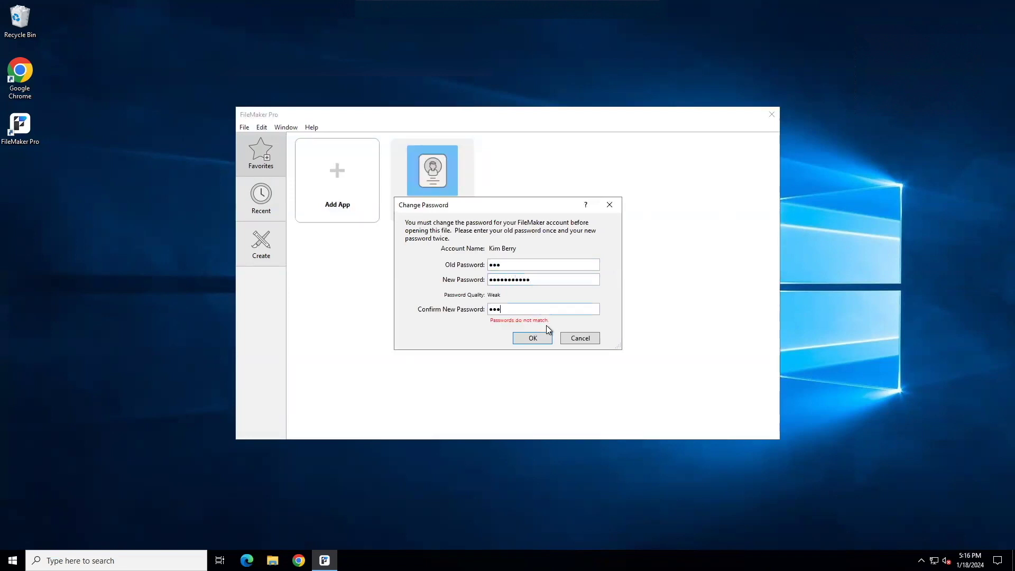
type("•••••••••••")
left_click(533, 338)
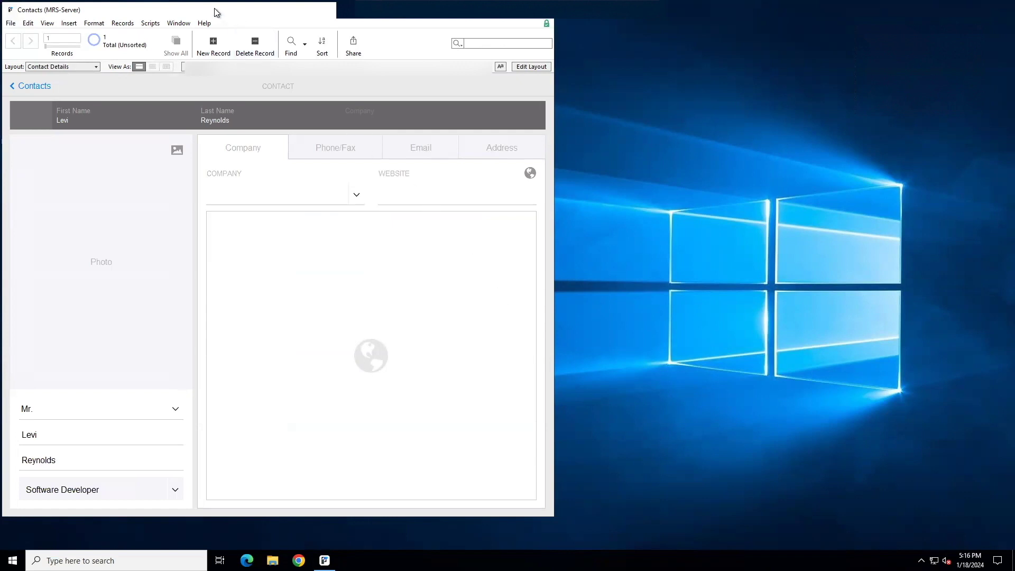
Close the Contacts window and relaunch FileMaker Pro from the desktop shortcut
left_click_drag(217, 13, 423, 51)
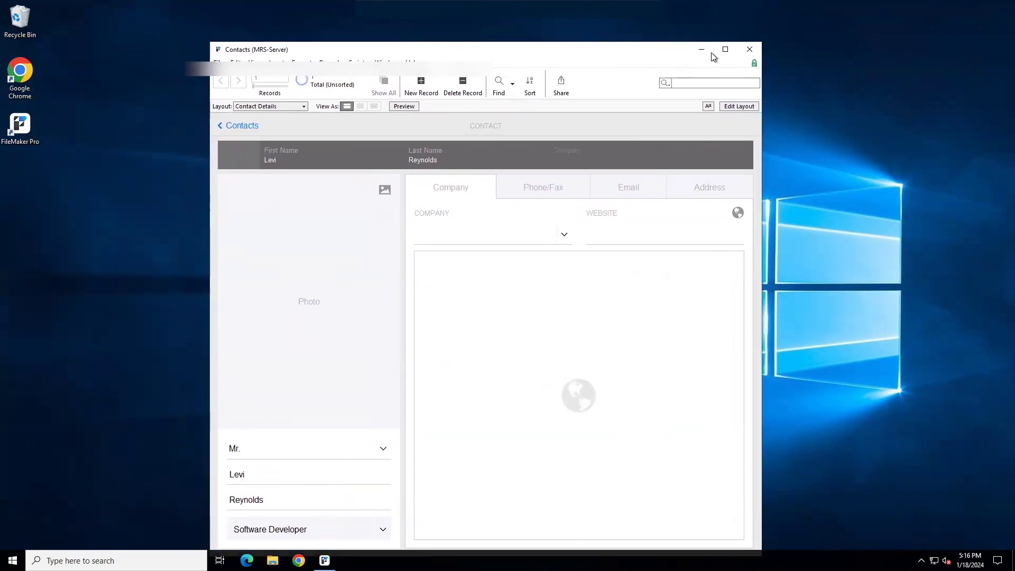
left_click(751, 50)
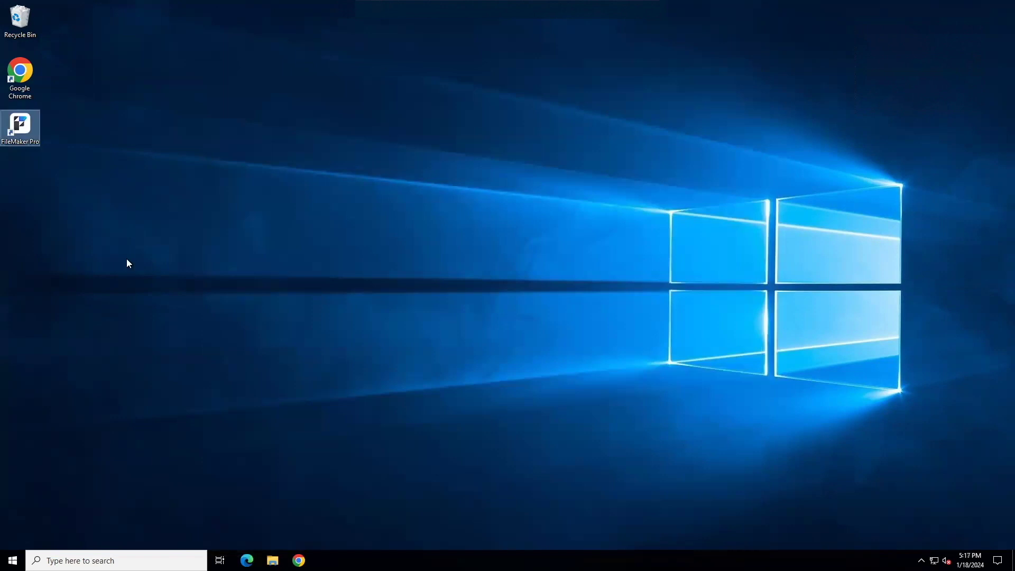
double_click(20, 125)
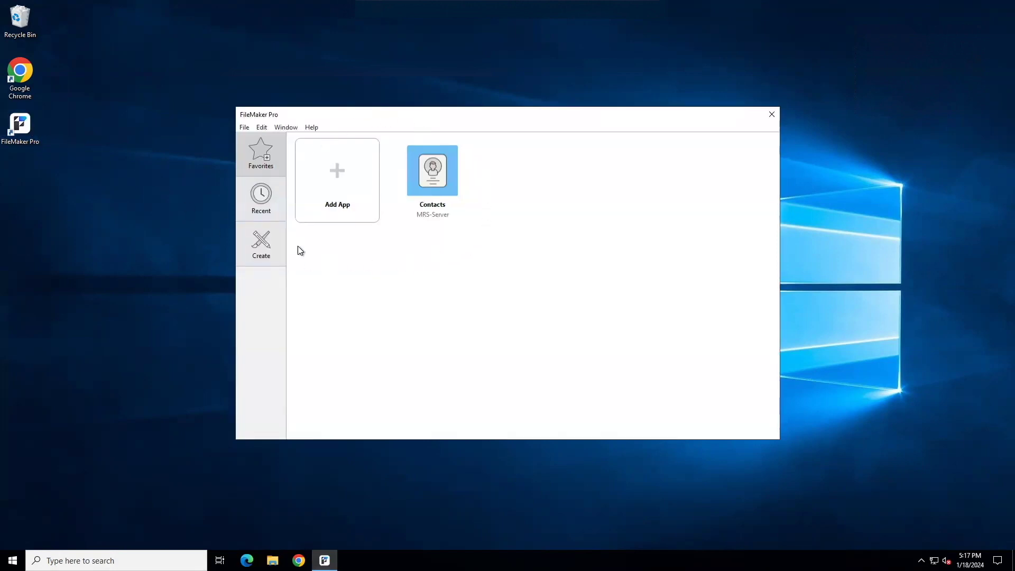
Reopen the Contacts favorite, signing in with the new password
double_click(433, 176)
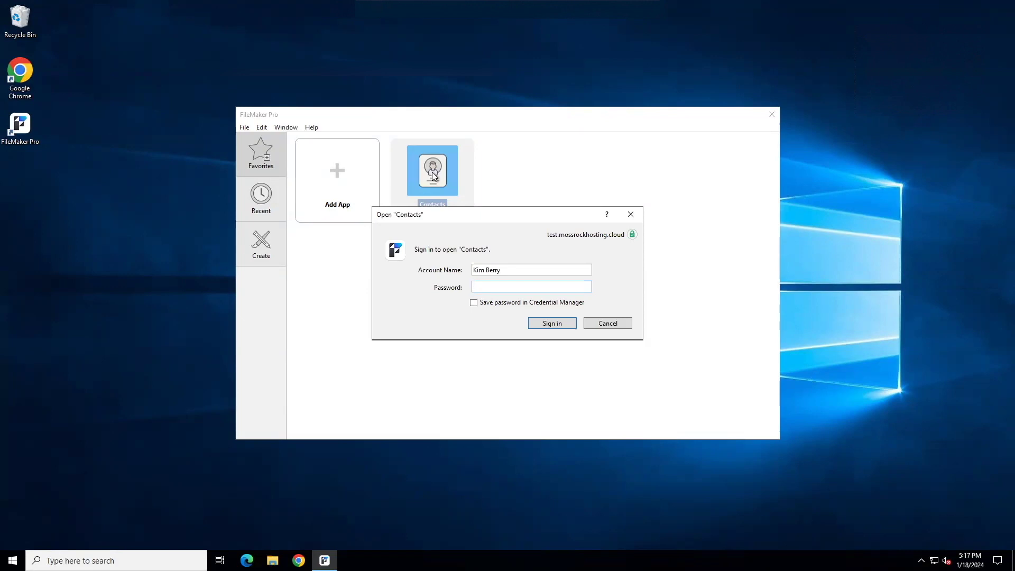
type("•••••••••••")
key("Return")
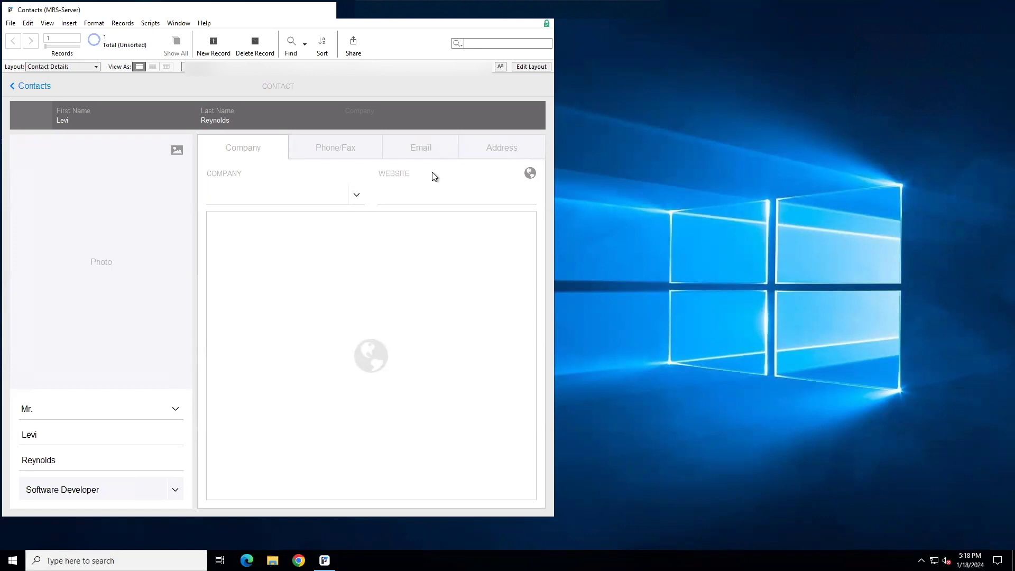
Quit FileMaker Pro with Ctrl+Q, closing the Contacts file
key("ctrl+q")
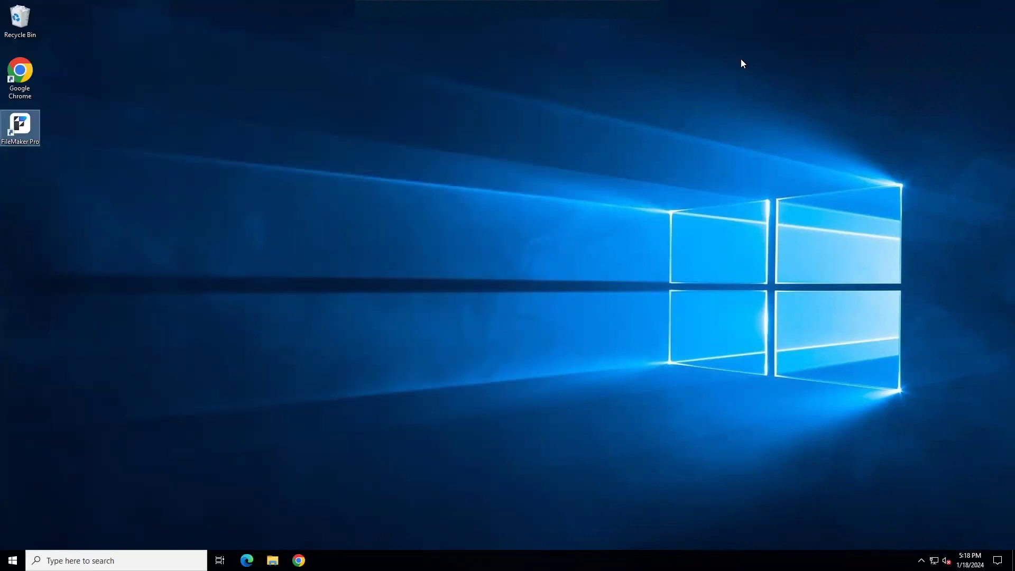